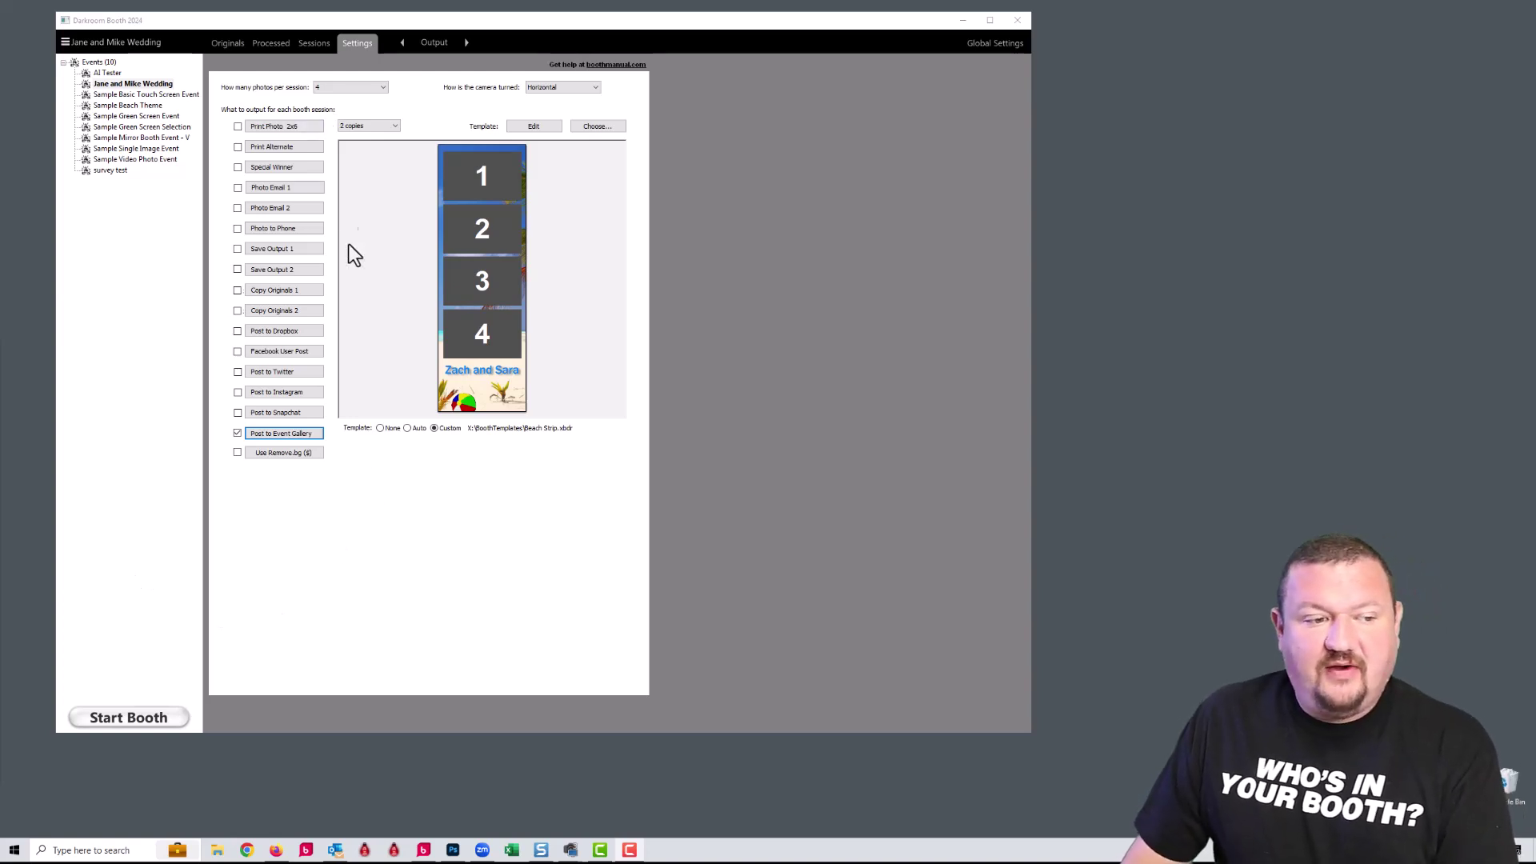
Turn on 'Also upload original photos' in the Post to Event Gallery settings
click(285, 434)
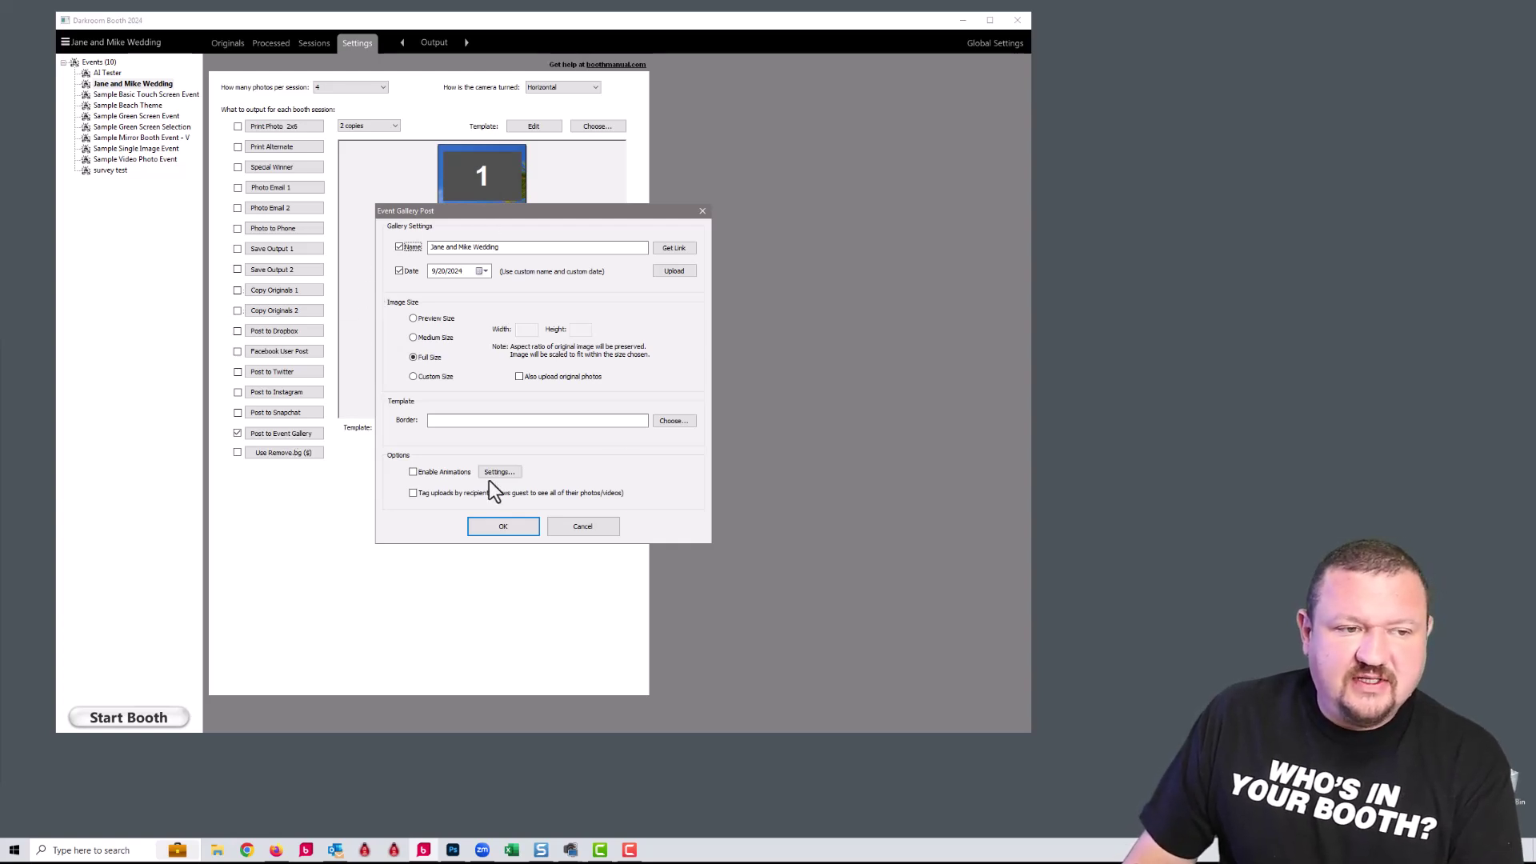
click(520, 381)
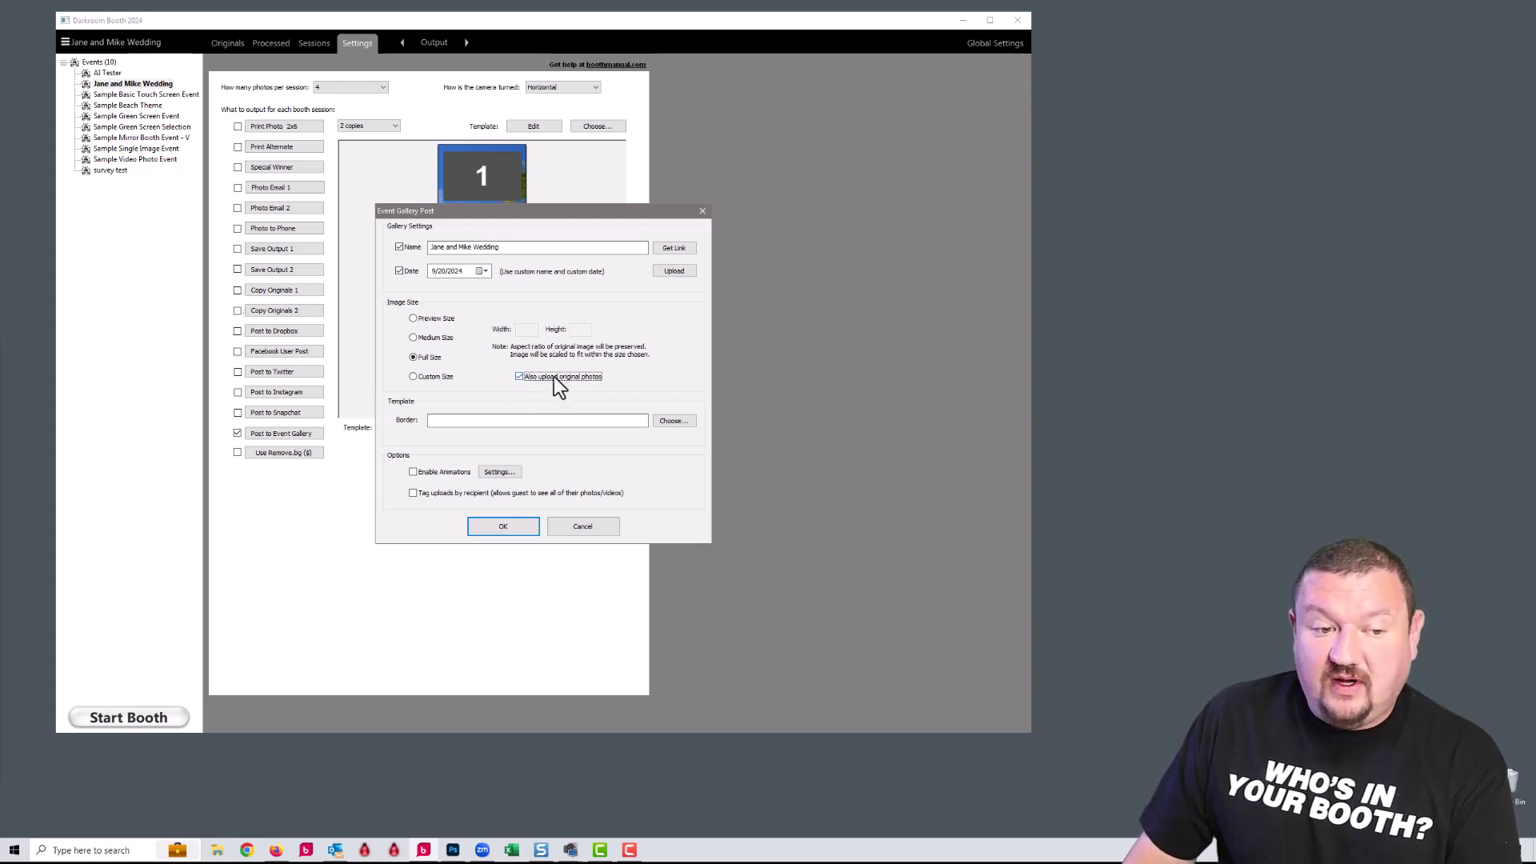
click(504, 532)
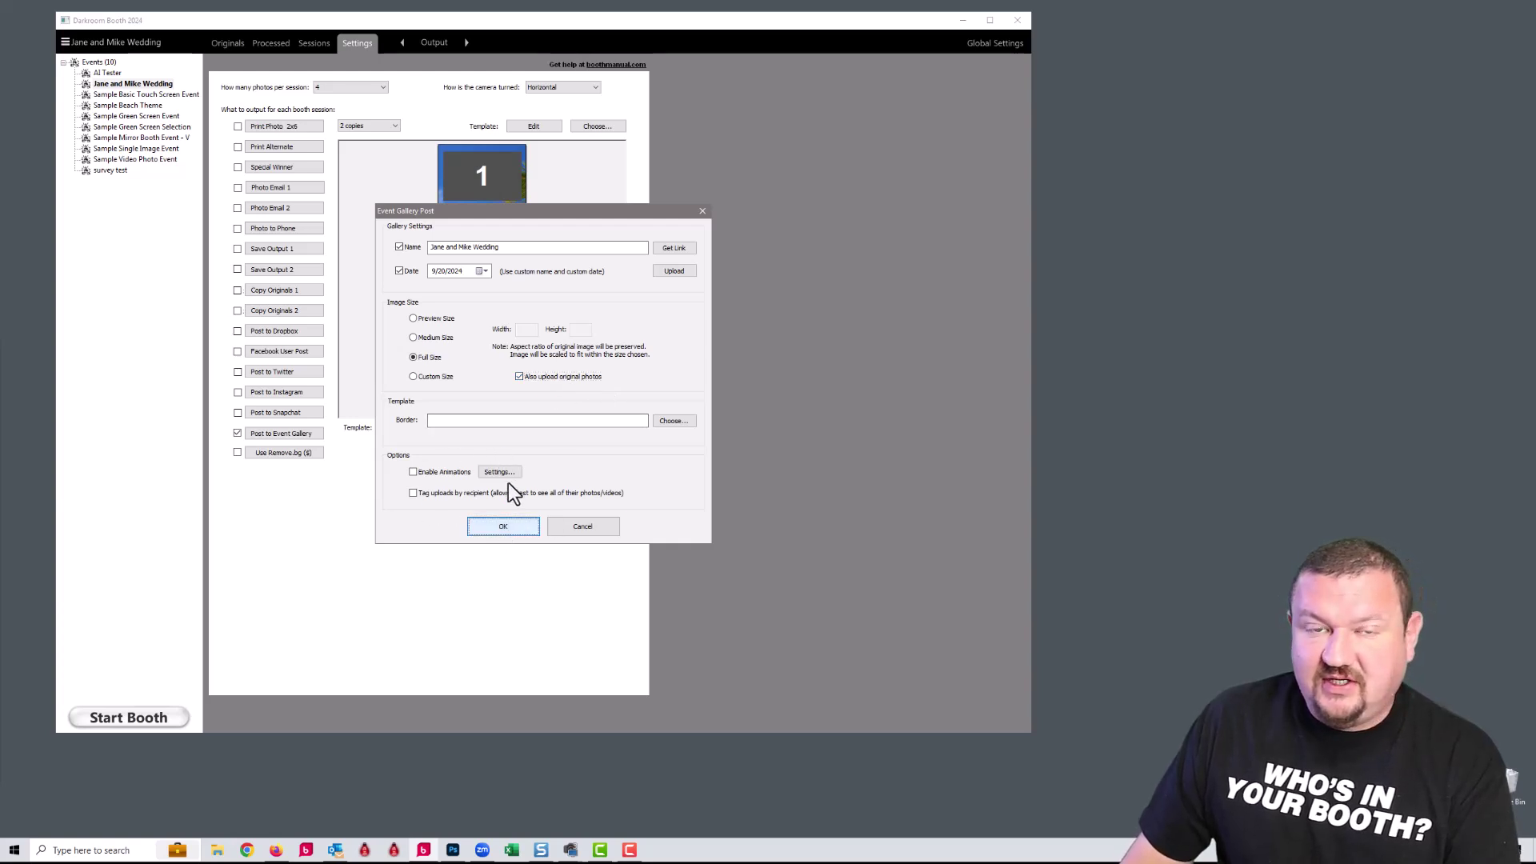
click(525, 530)
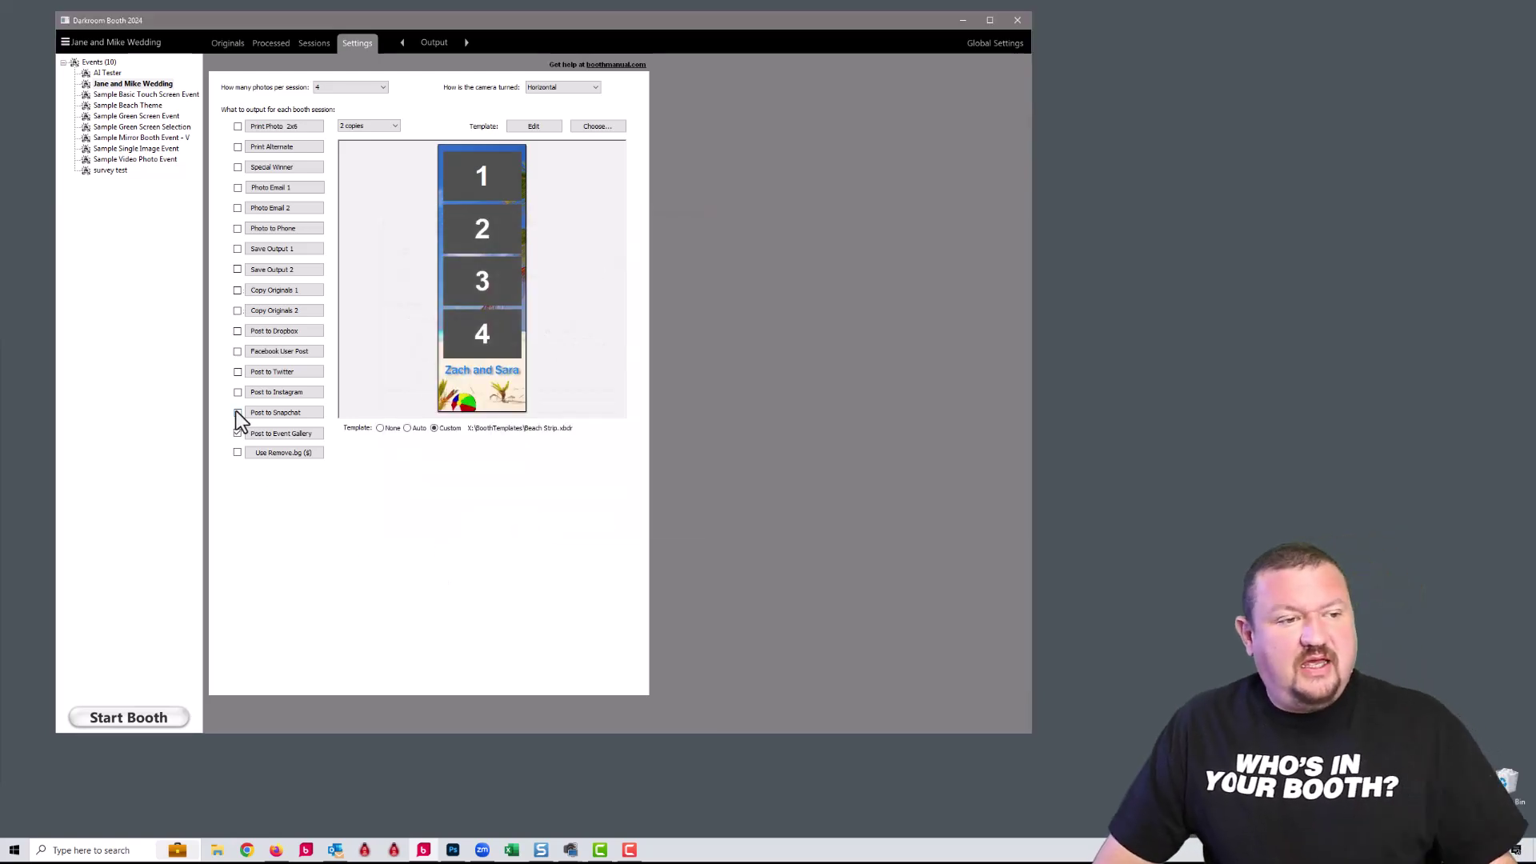
Copy originals to C:\EventGallery with .gif animations enabled, and turn that output on
click(271, 291)
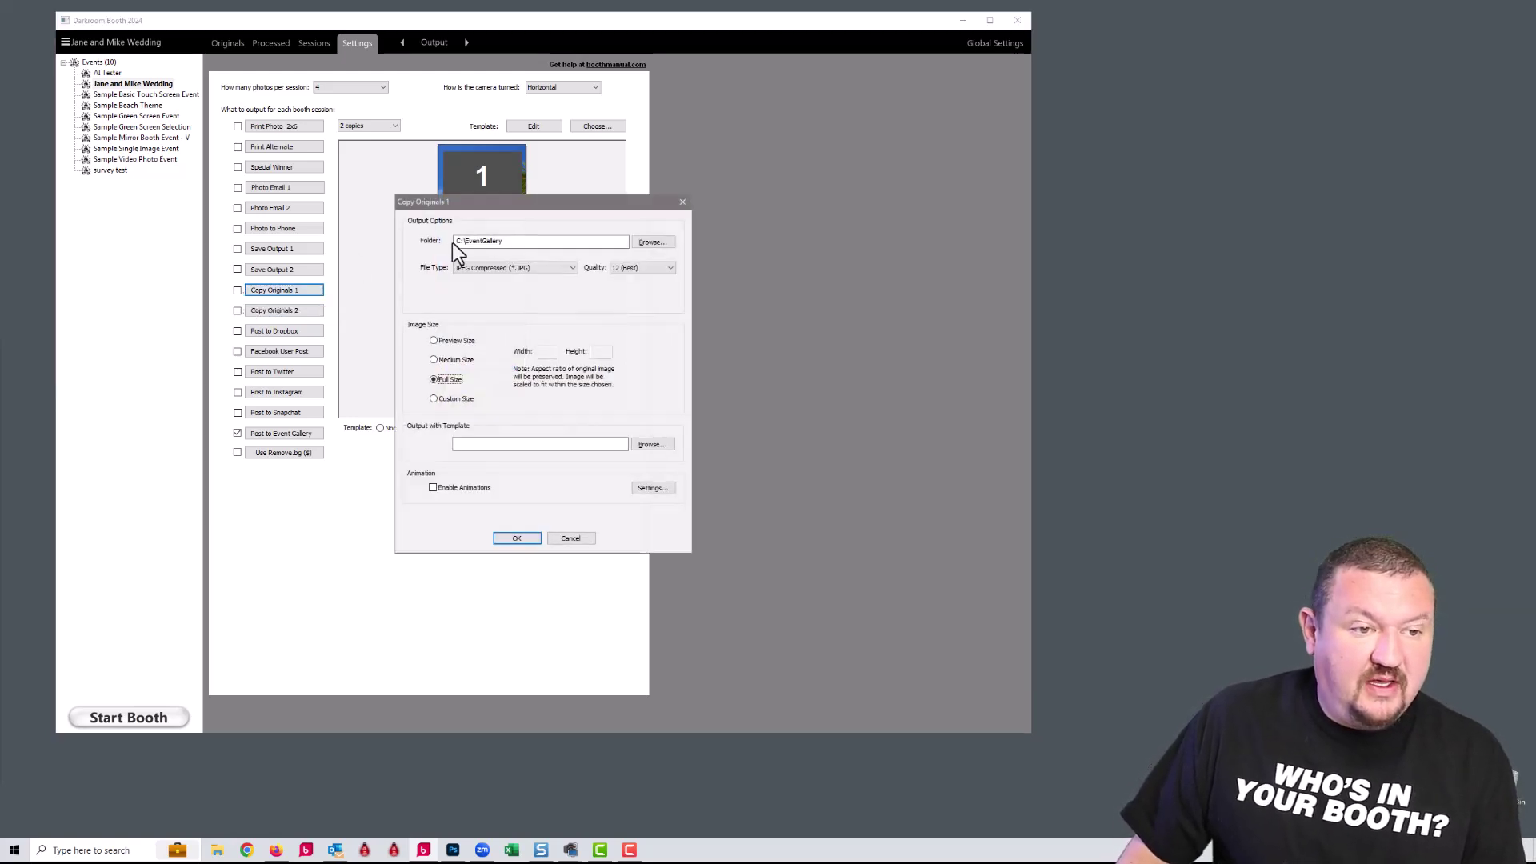
drag(506, 242, 345, 230)
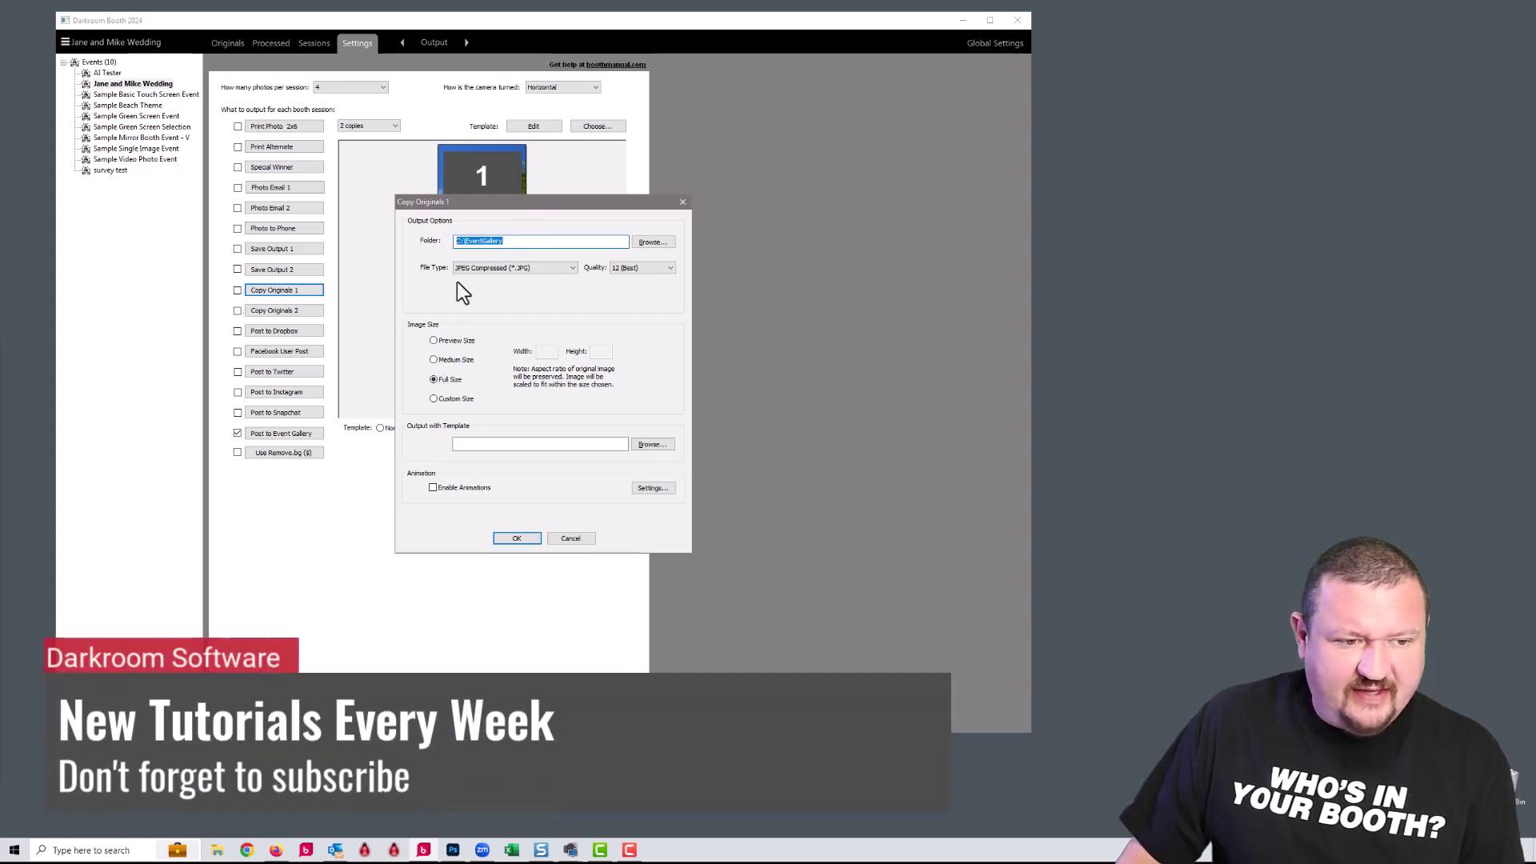
click(439, 487)
click(669, 487)
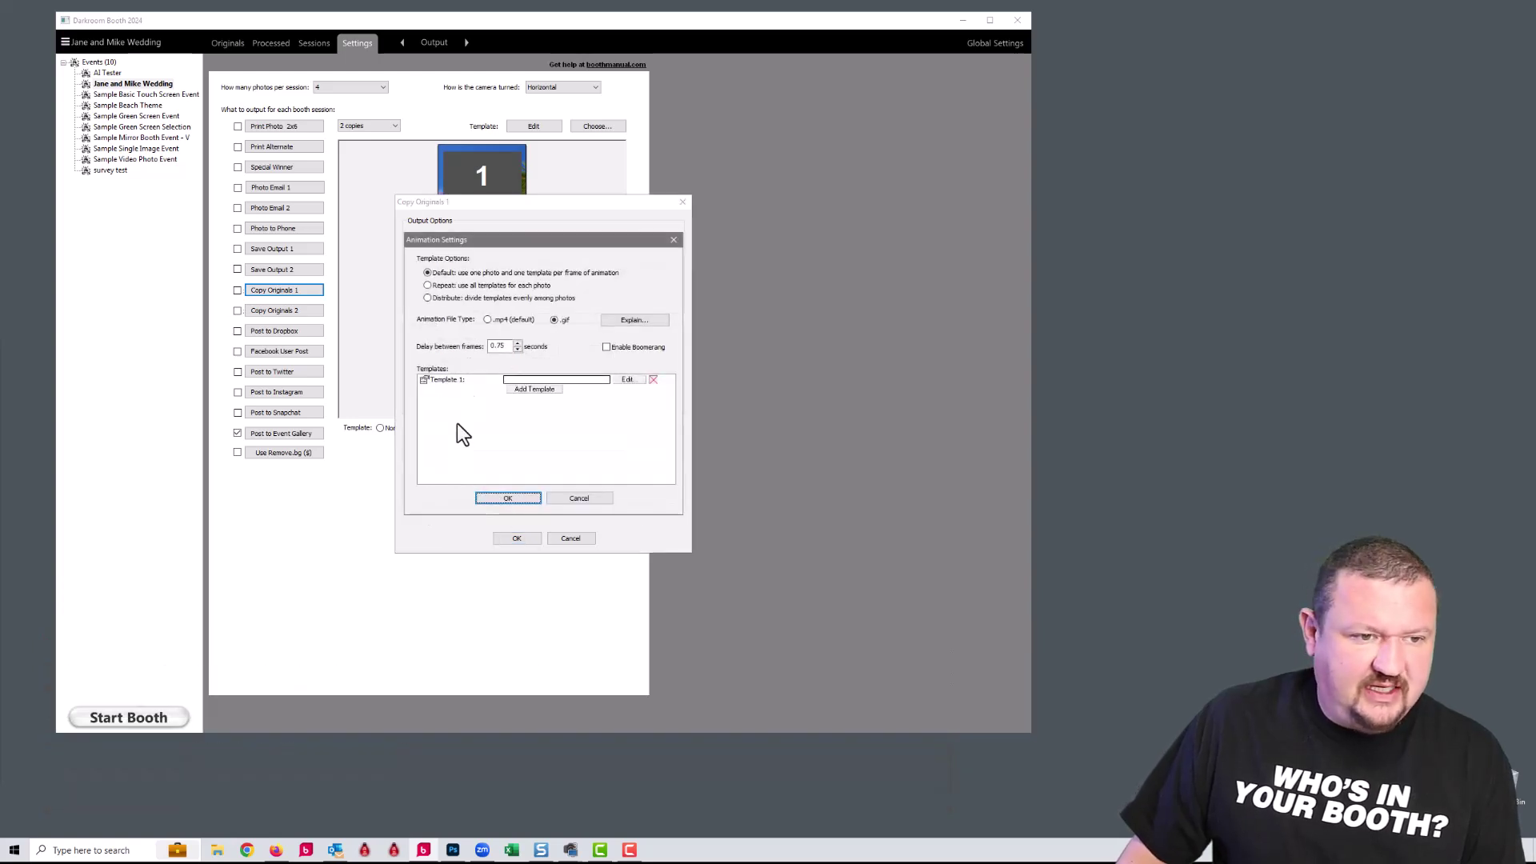
click(526, 502)
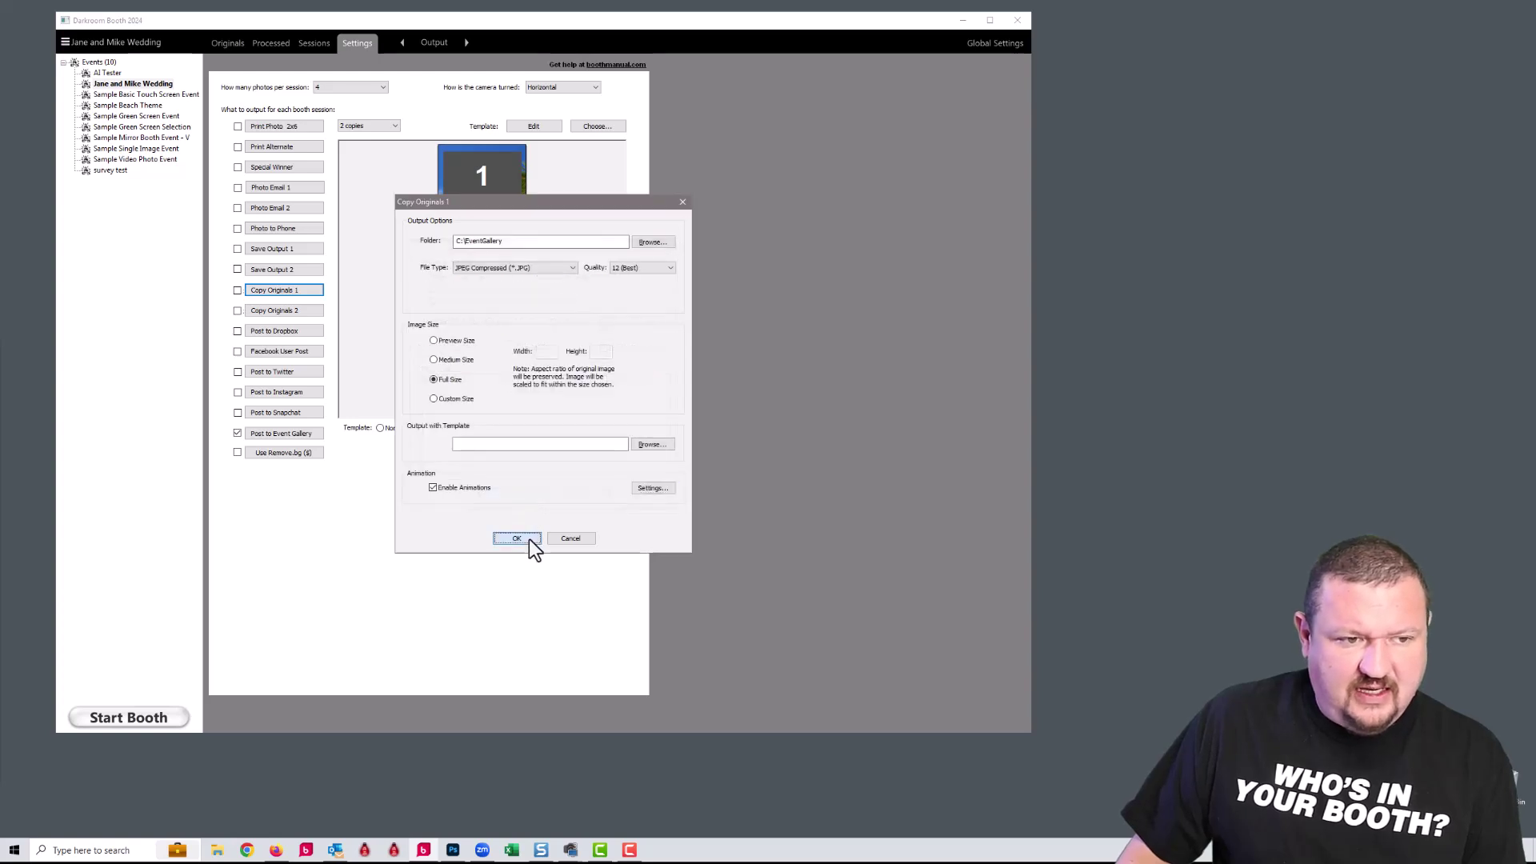
click(529, 540)
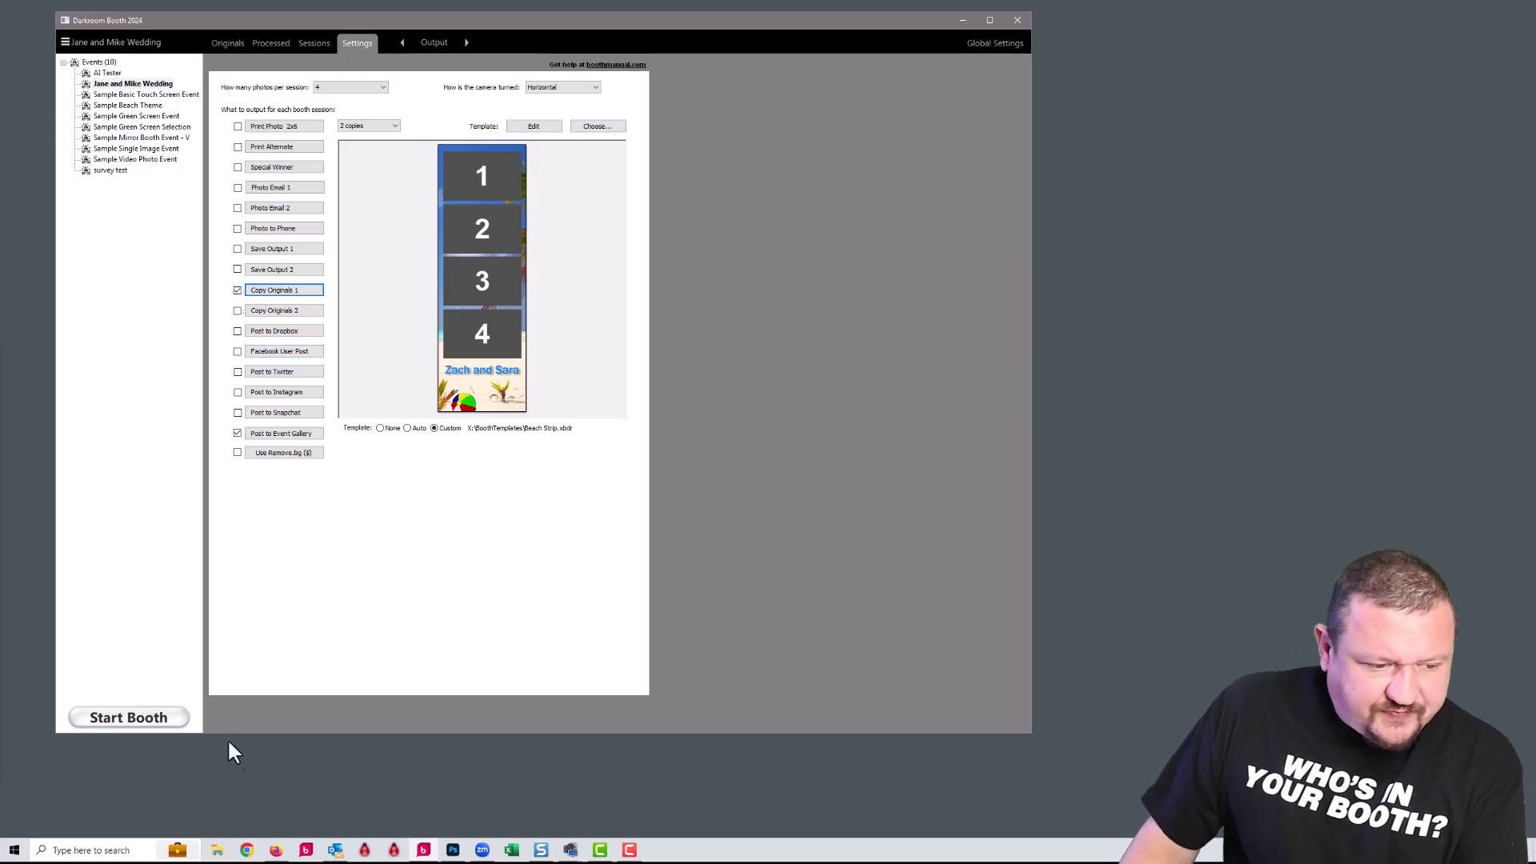
mouse_move(276, 850)
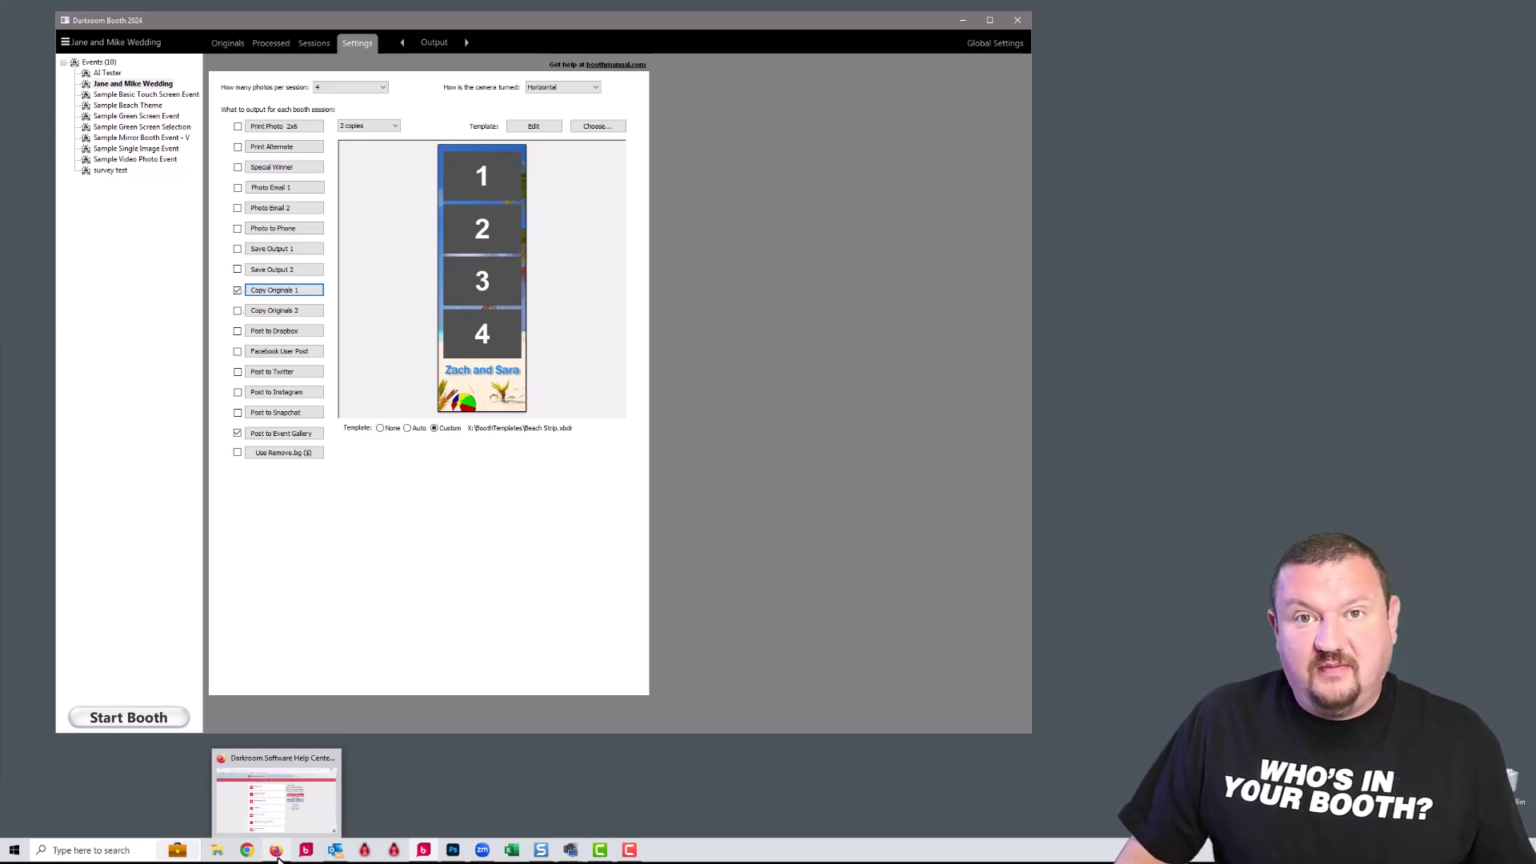
Read the Event Gallery Uploader App help article in Firefox, then minimize the browser
click(276, 851)
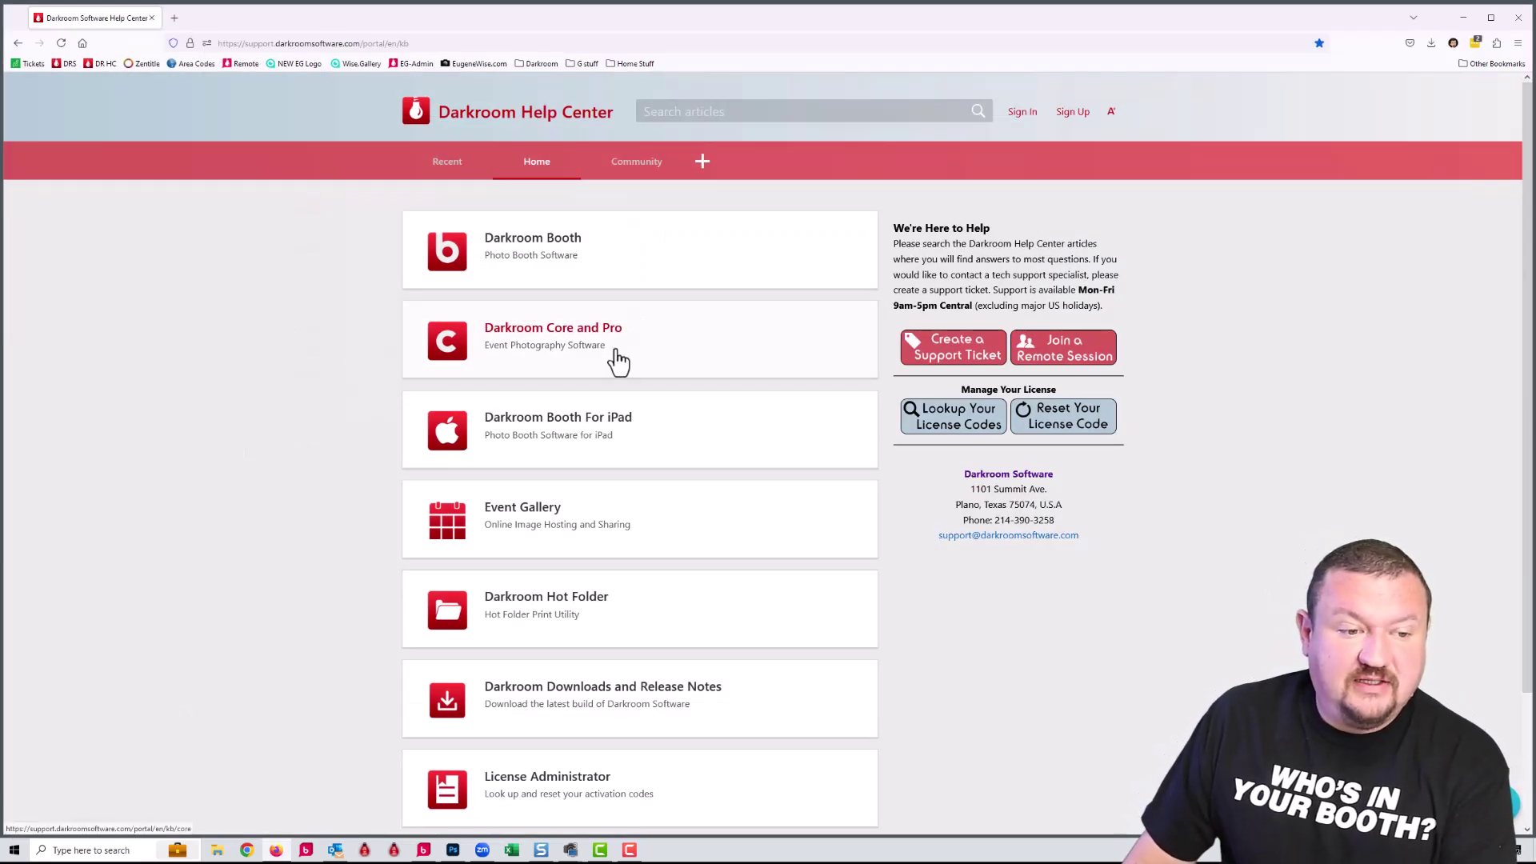
click(537, 509)
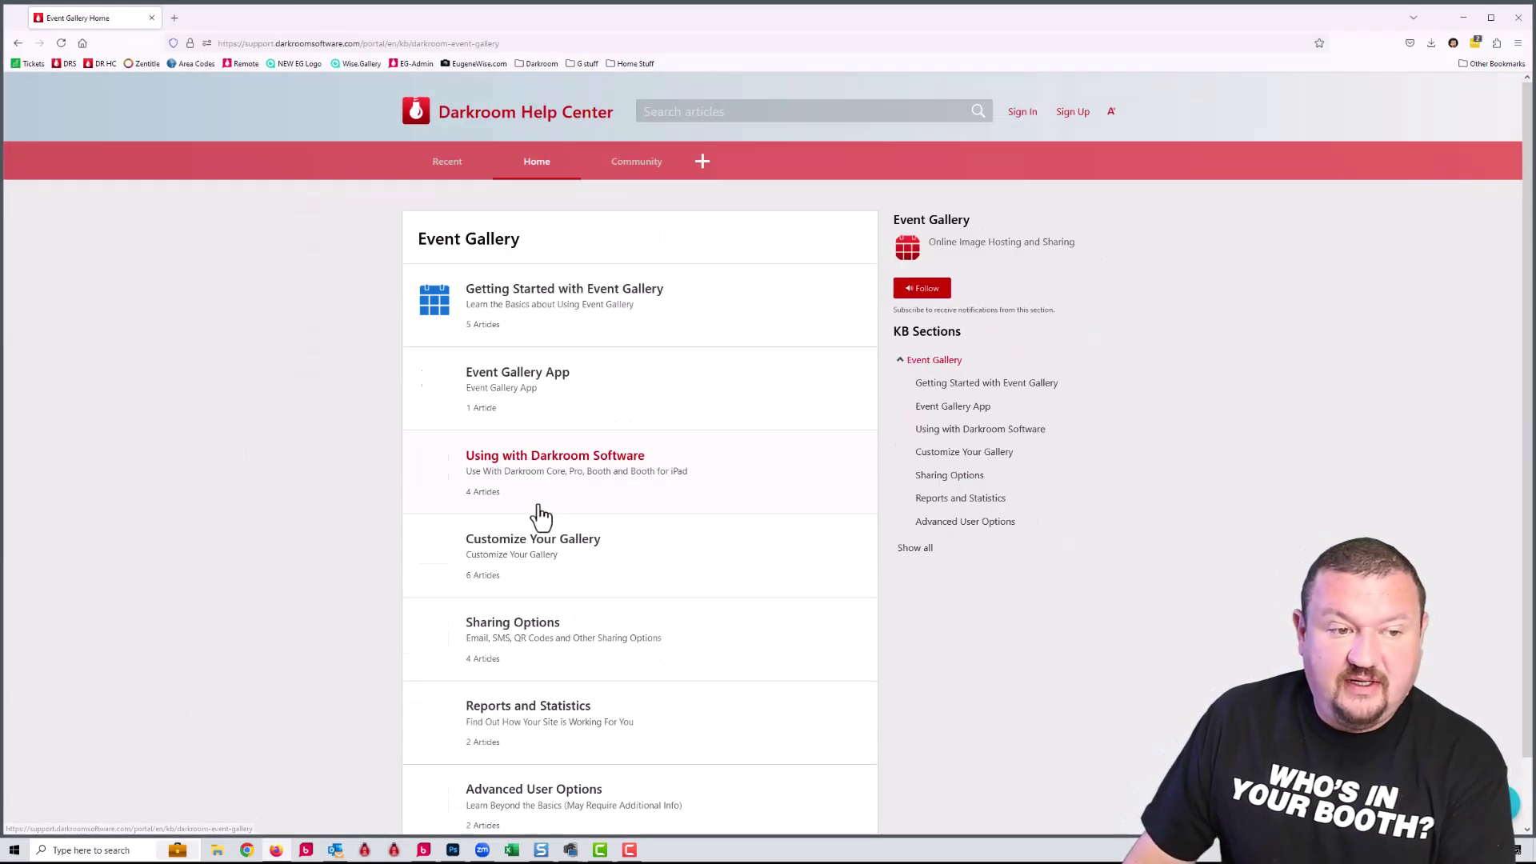
click(534, 376)
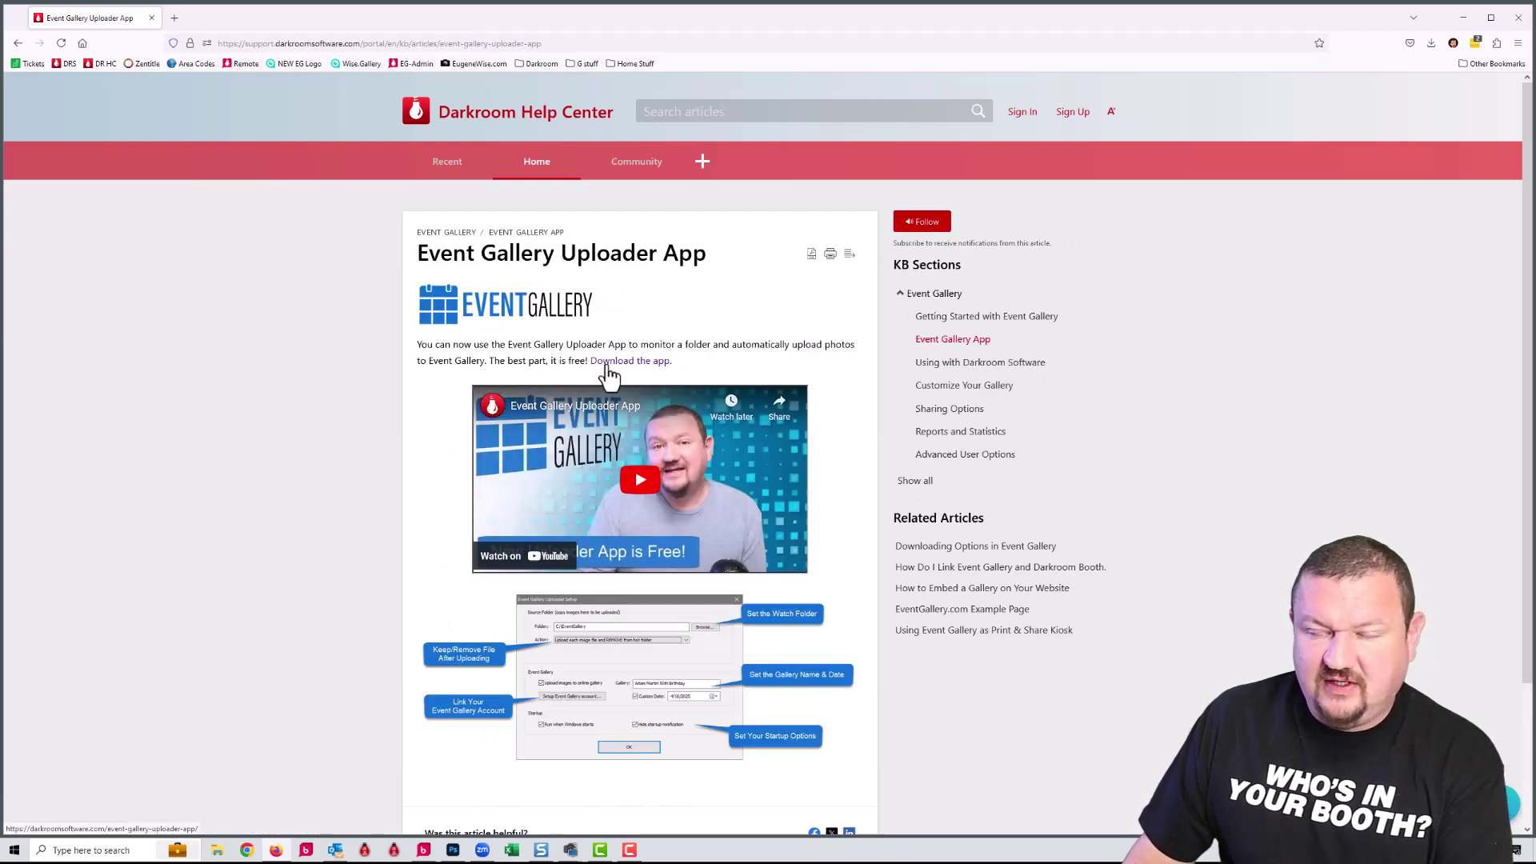
click(1462, 17)
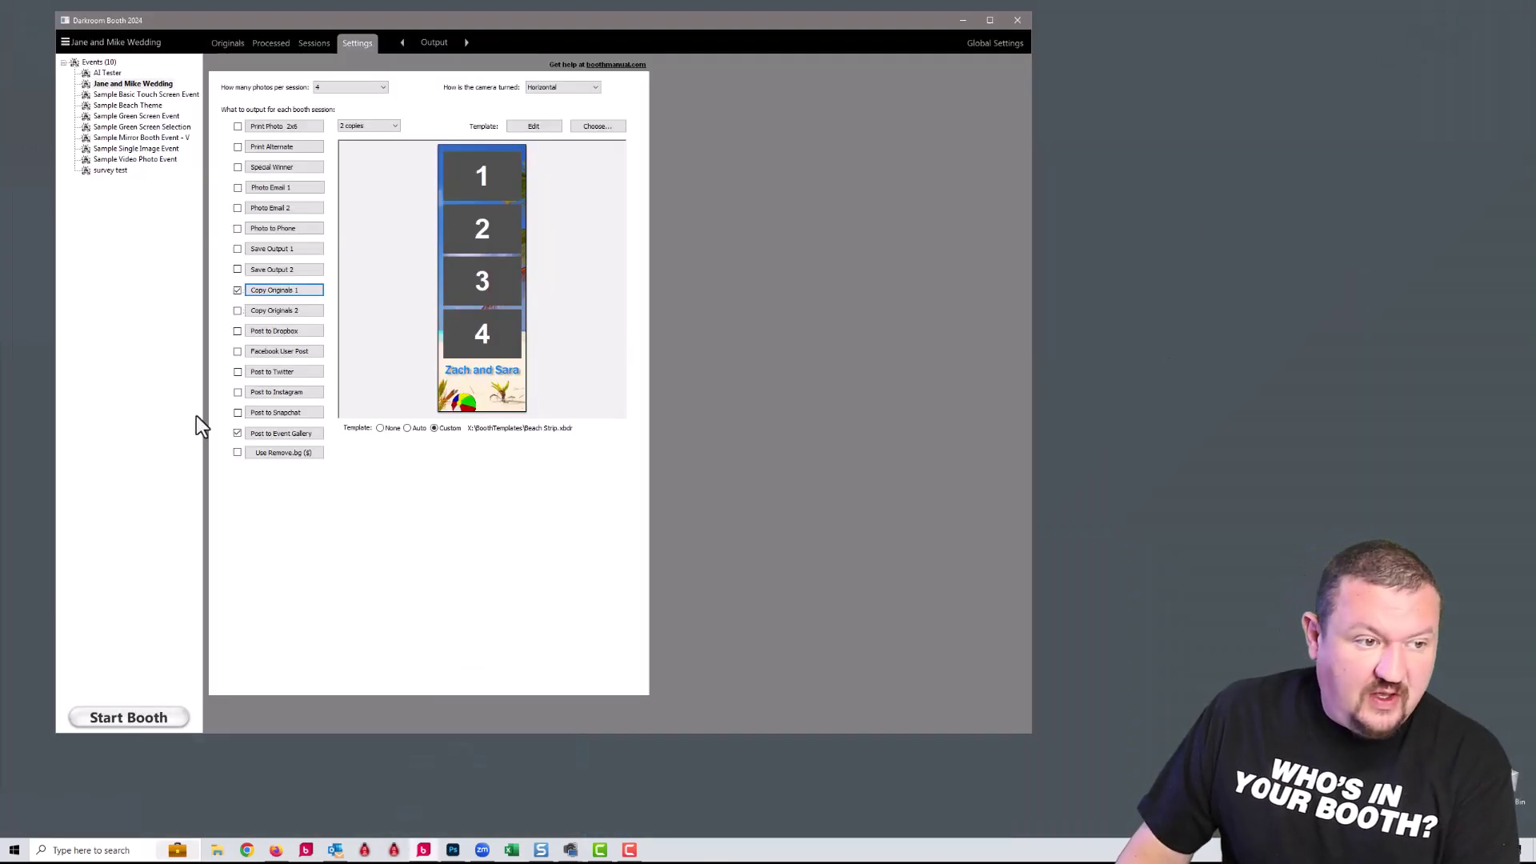
Review the Post to Event Gallery name and date and close it unchanged
click(304, 436)
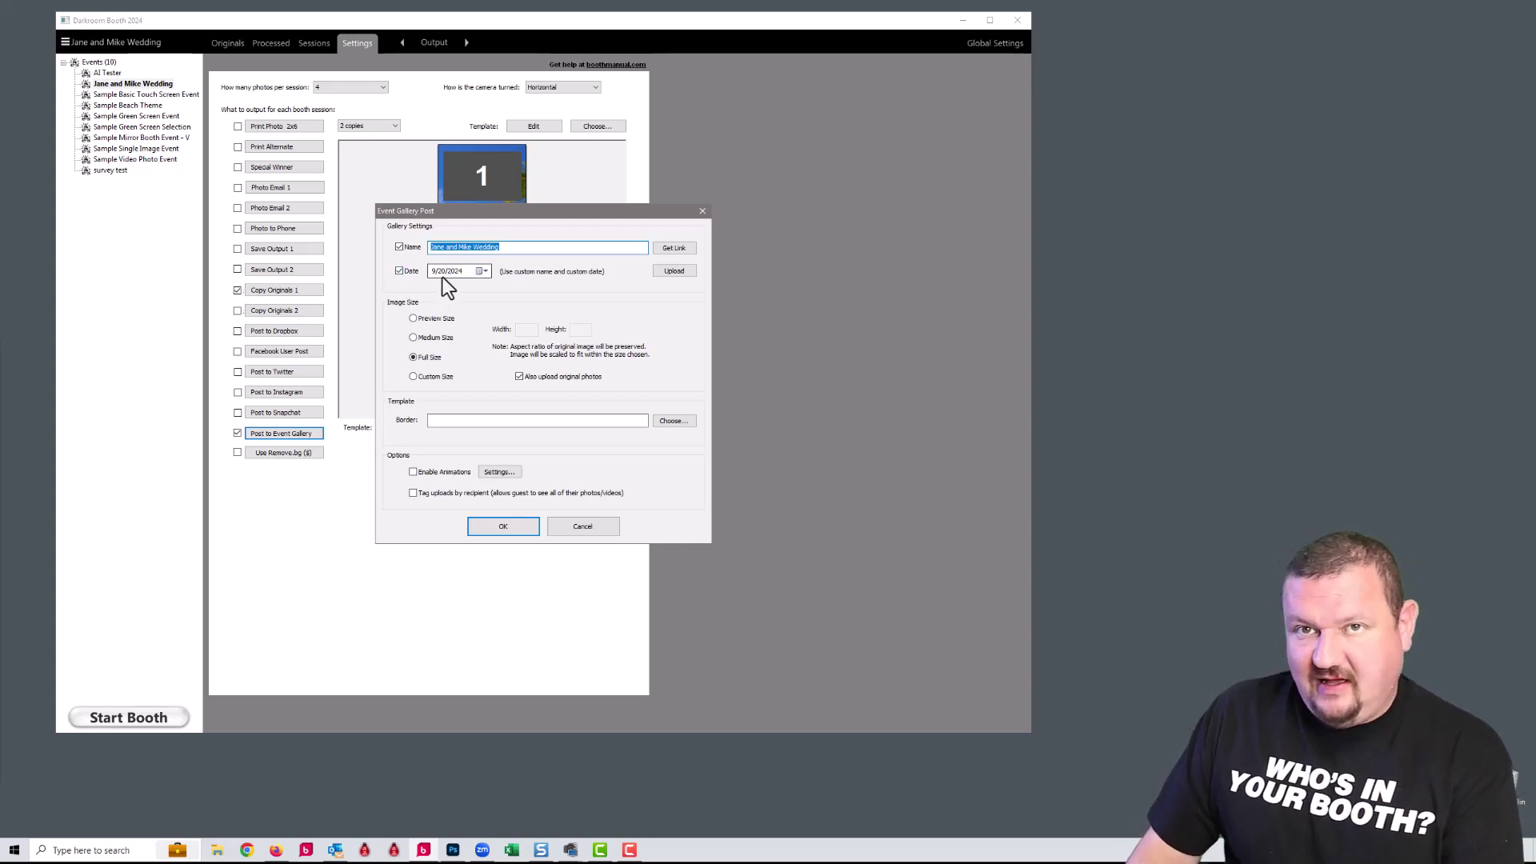
click(496, 525)
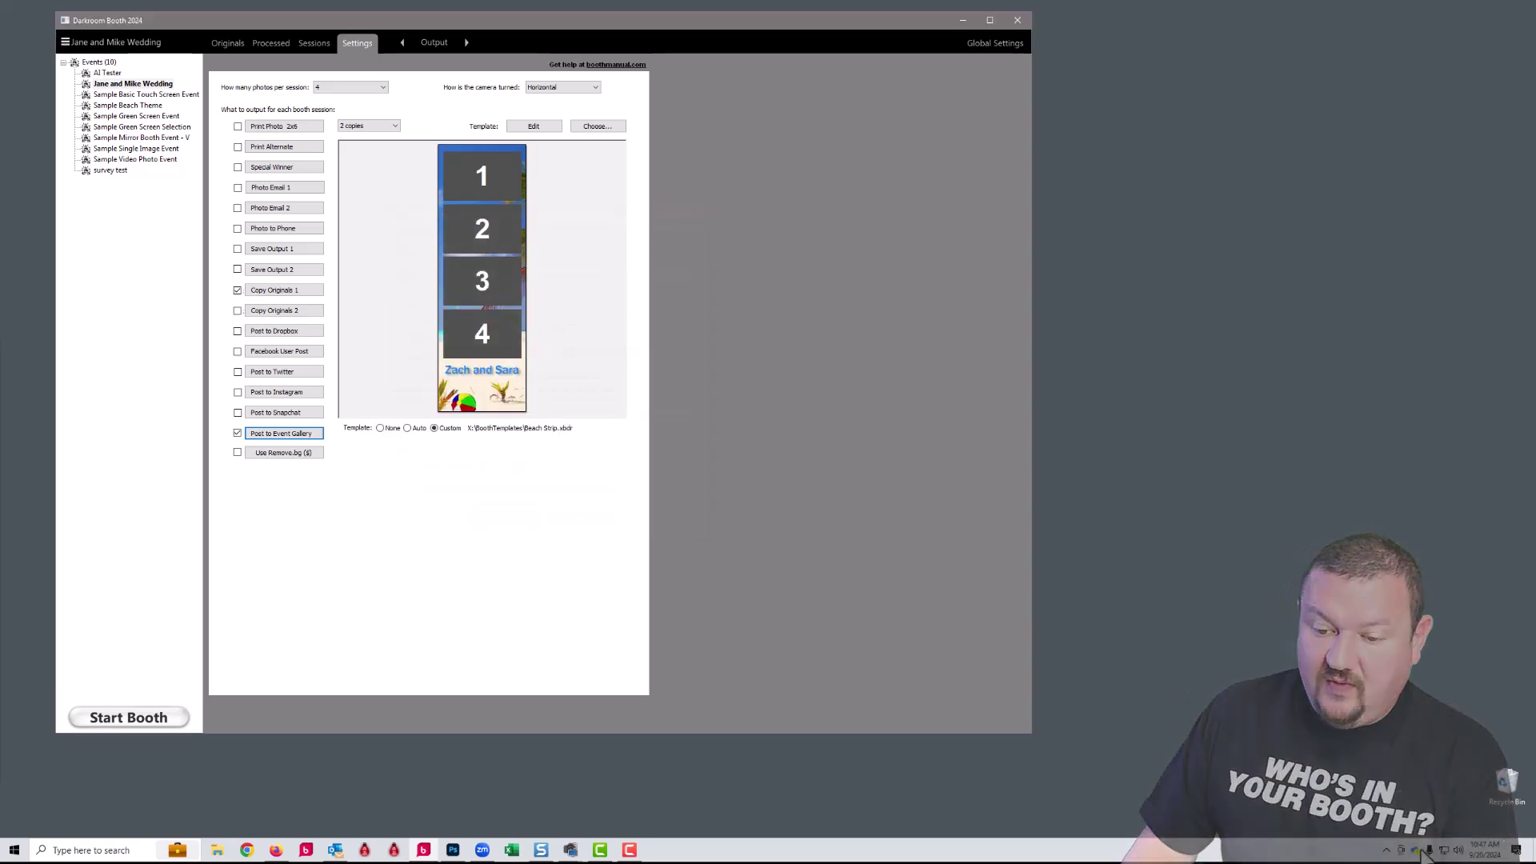
Point the Event Gallery Uploader at C:\EventGallery with gallery name 'Jane and Mike Wedding'
click(1387, 852)
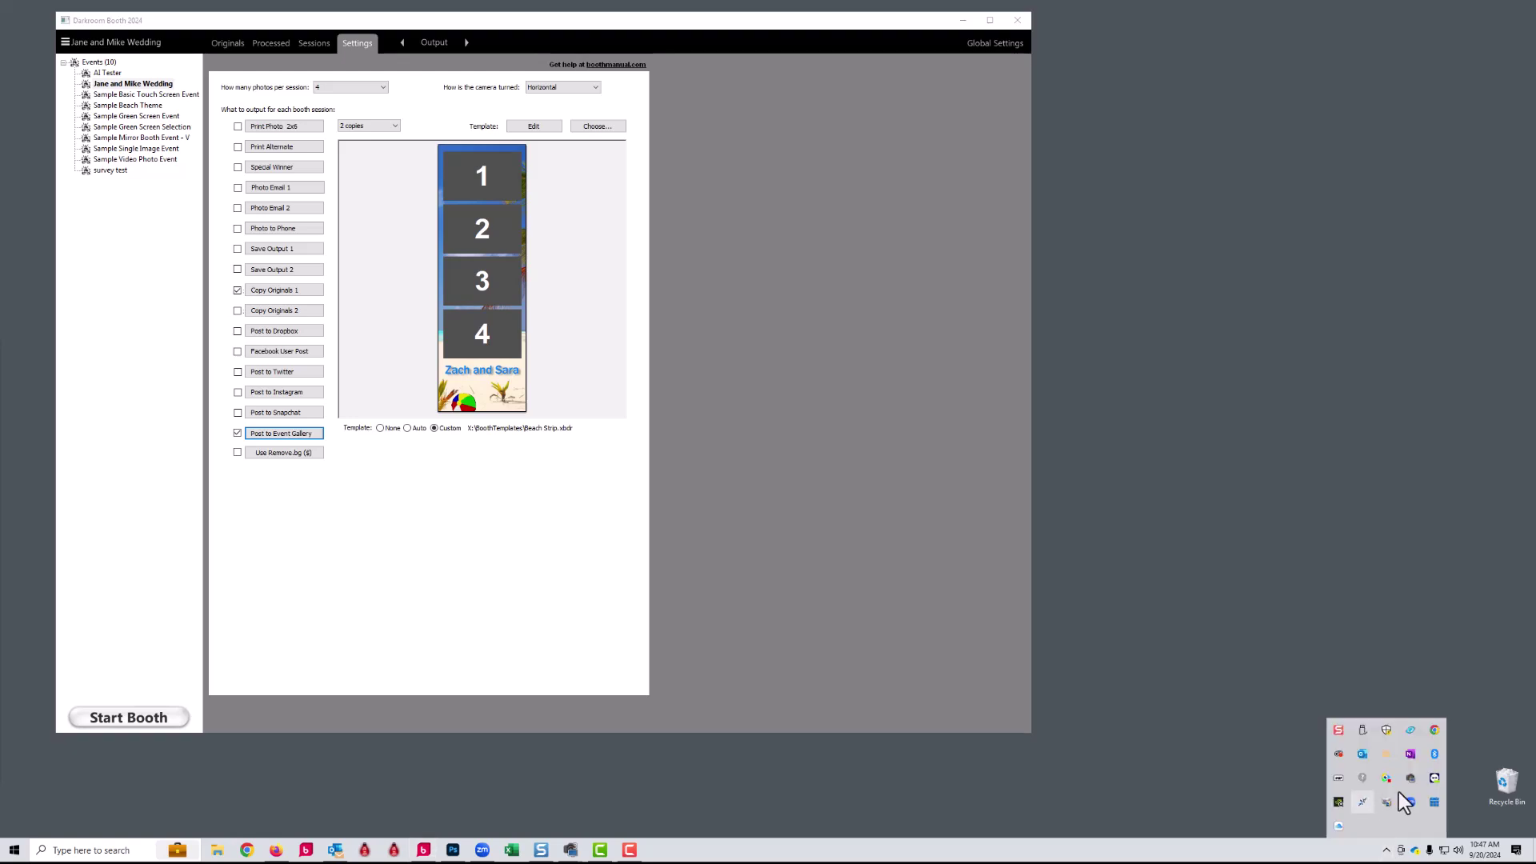
click(1437, 801)
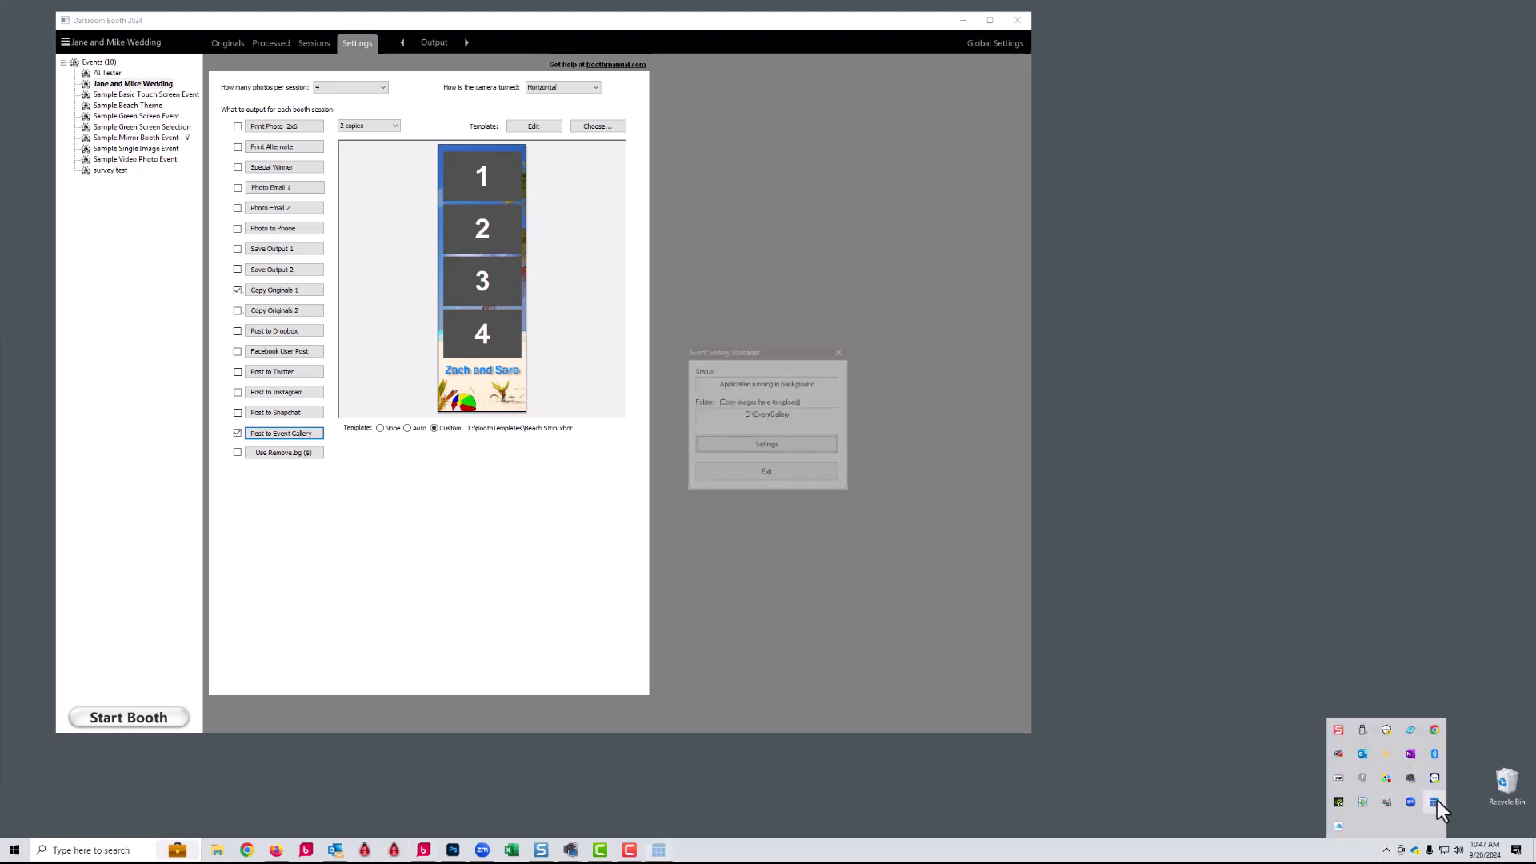
click(733, 445)
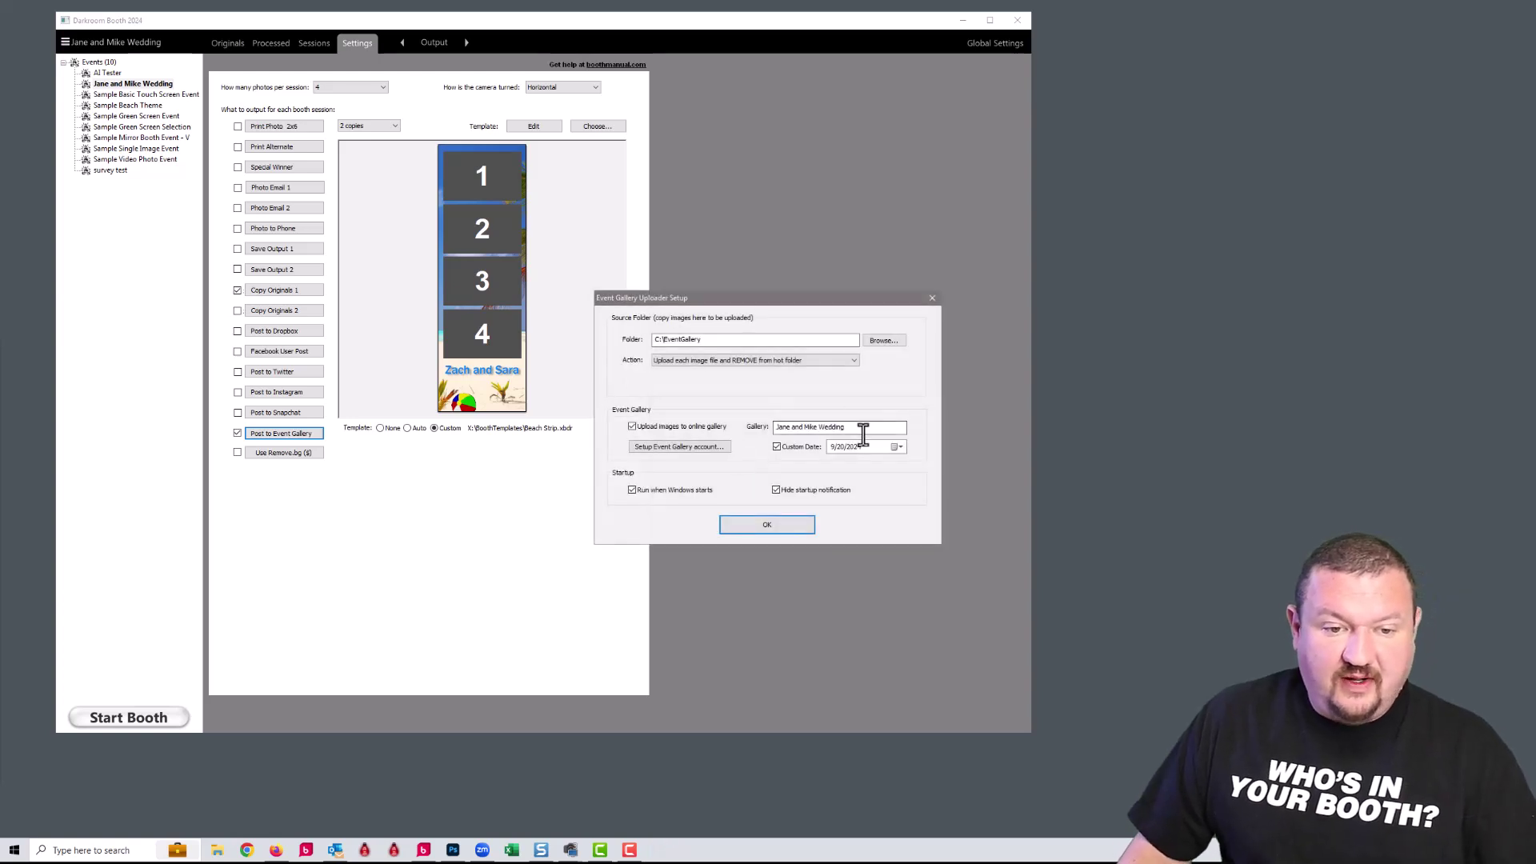
drag(863, 433, 703, 427)
key(End)
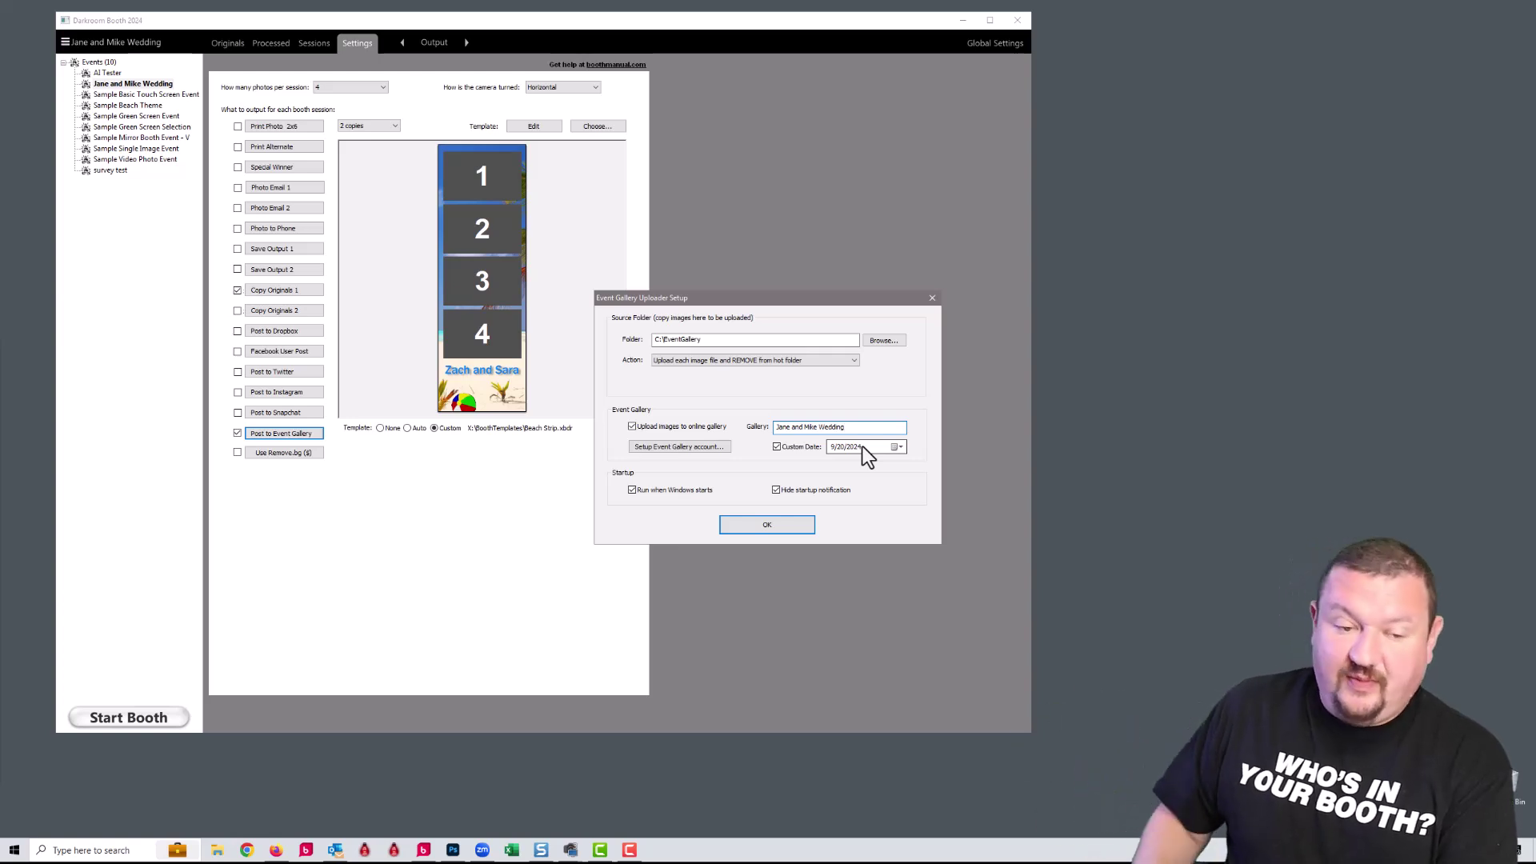
click(780, 531)
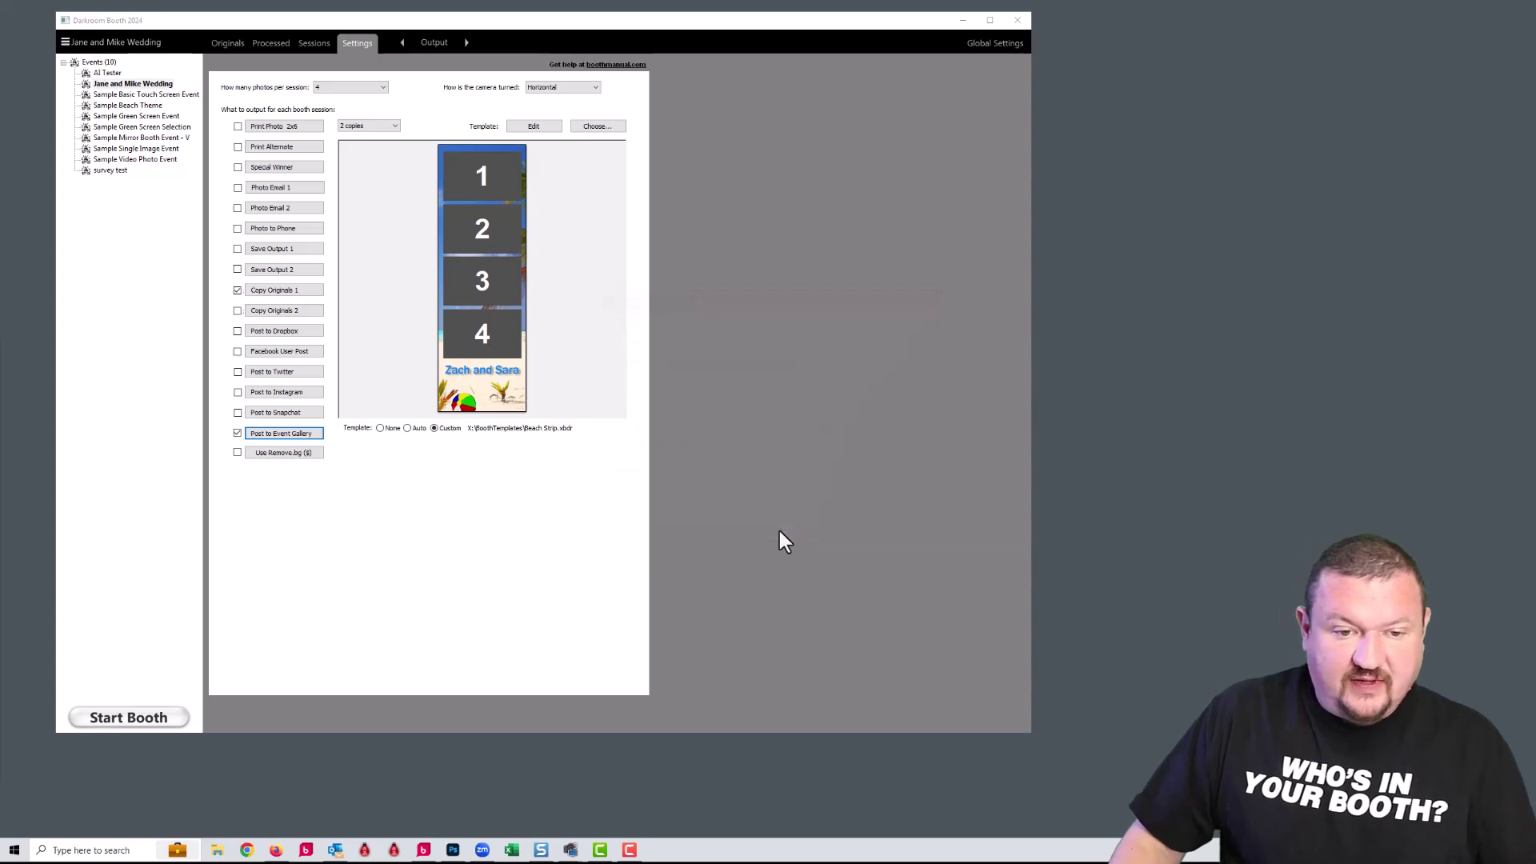
Run a four-photo test booth session with a GIF, then return to settings
click(137, 709)
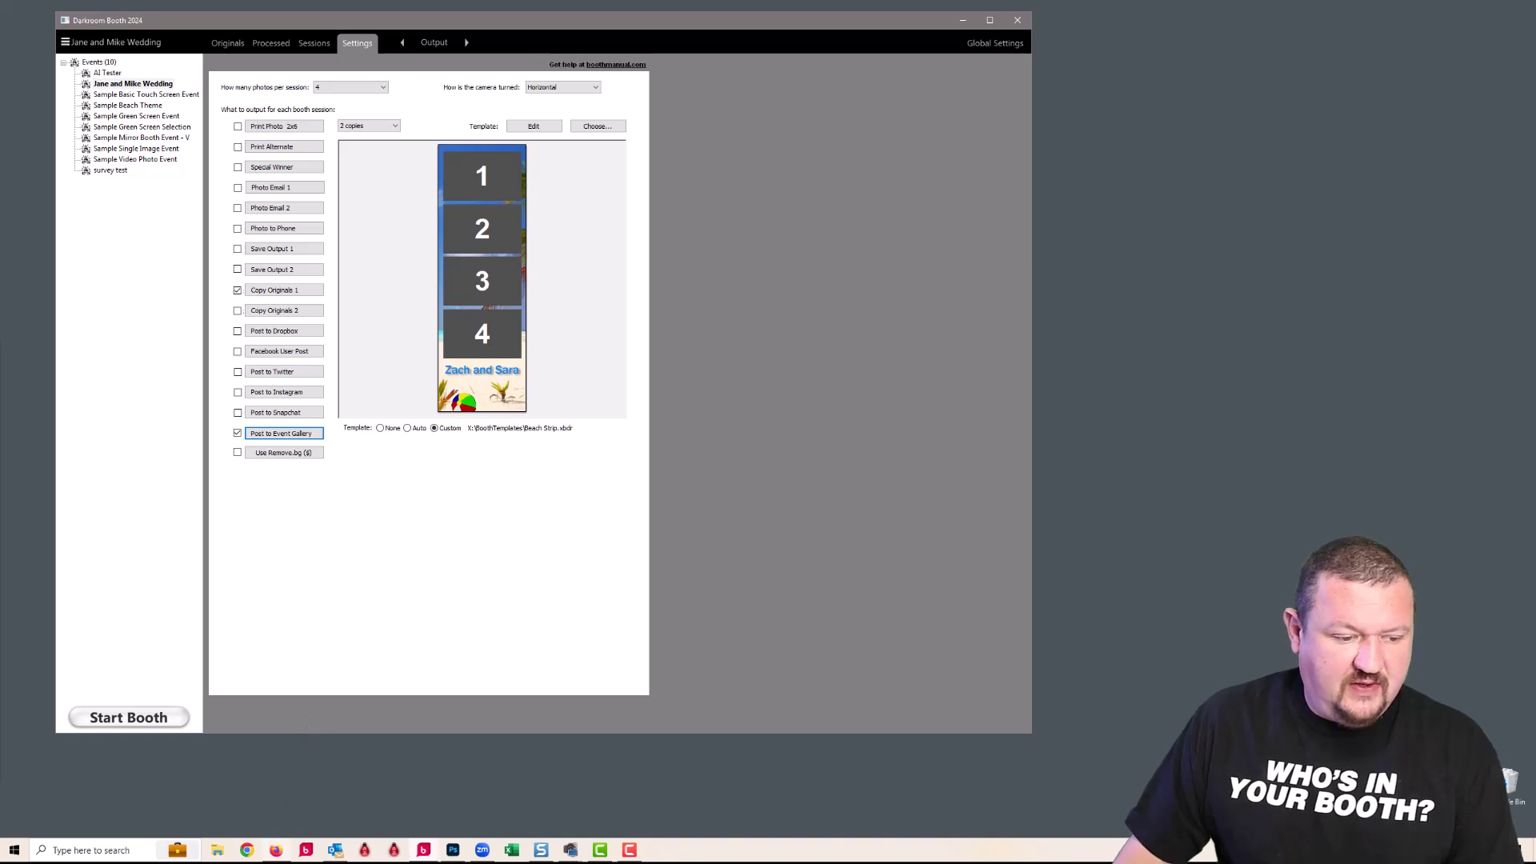
Reload the Wise.Gallery page in Firefox to view the Jane and Mike Wedding uploads
mouse_move(275, 850)
click(275, 793)
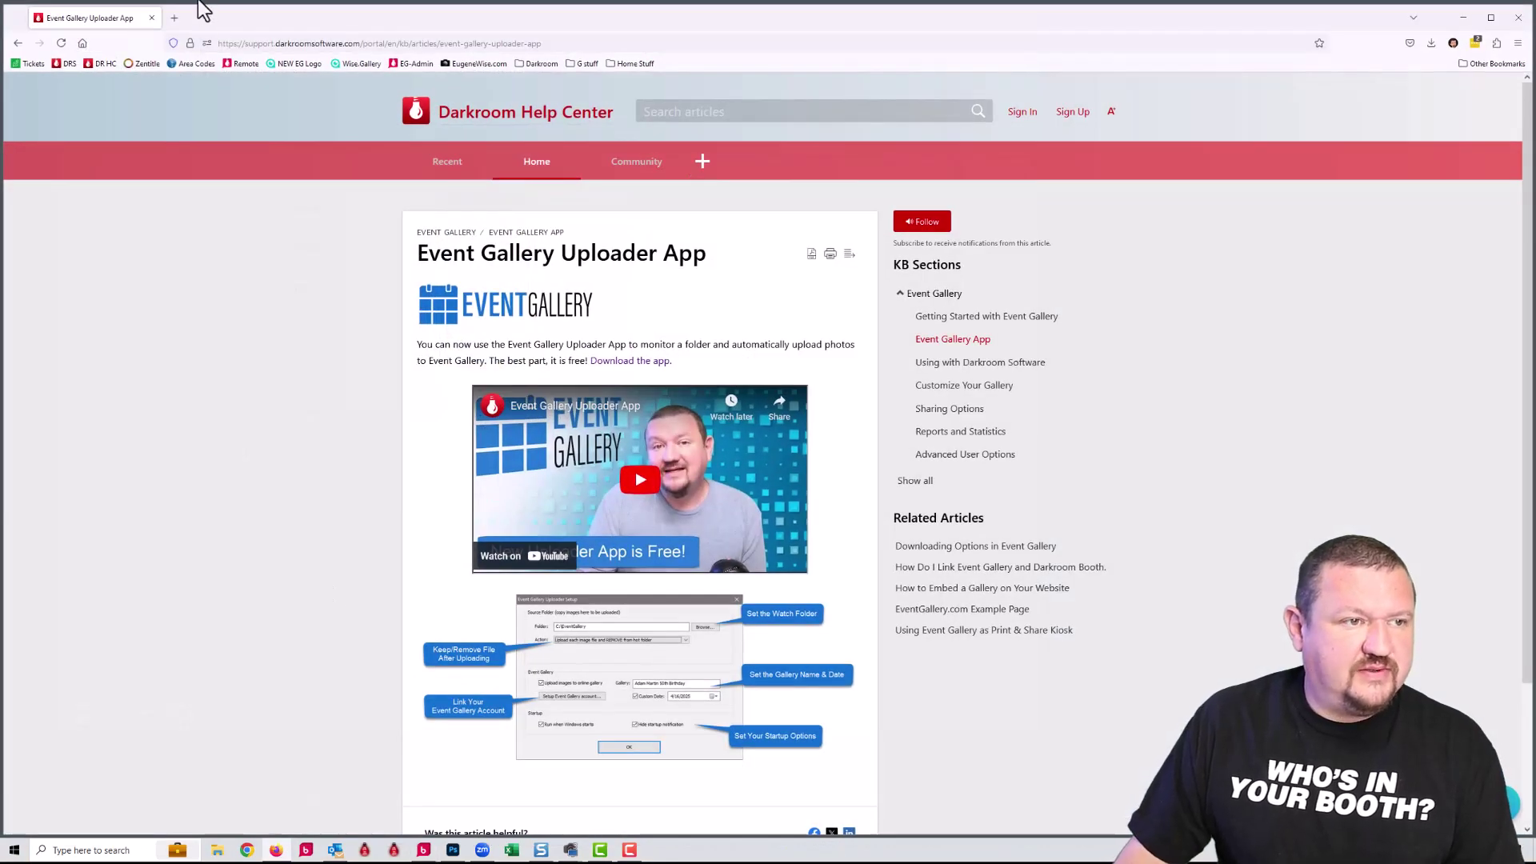
click(364, 66)
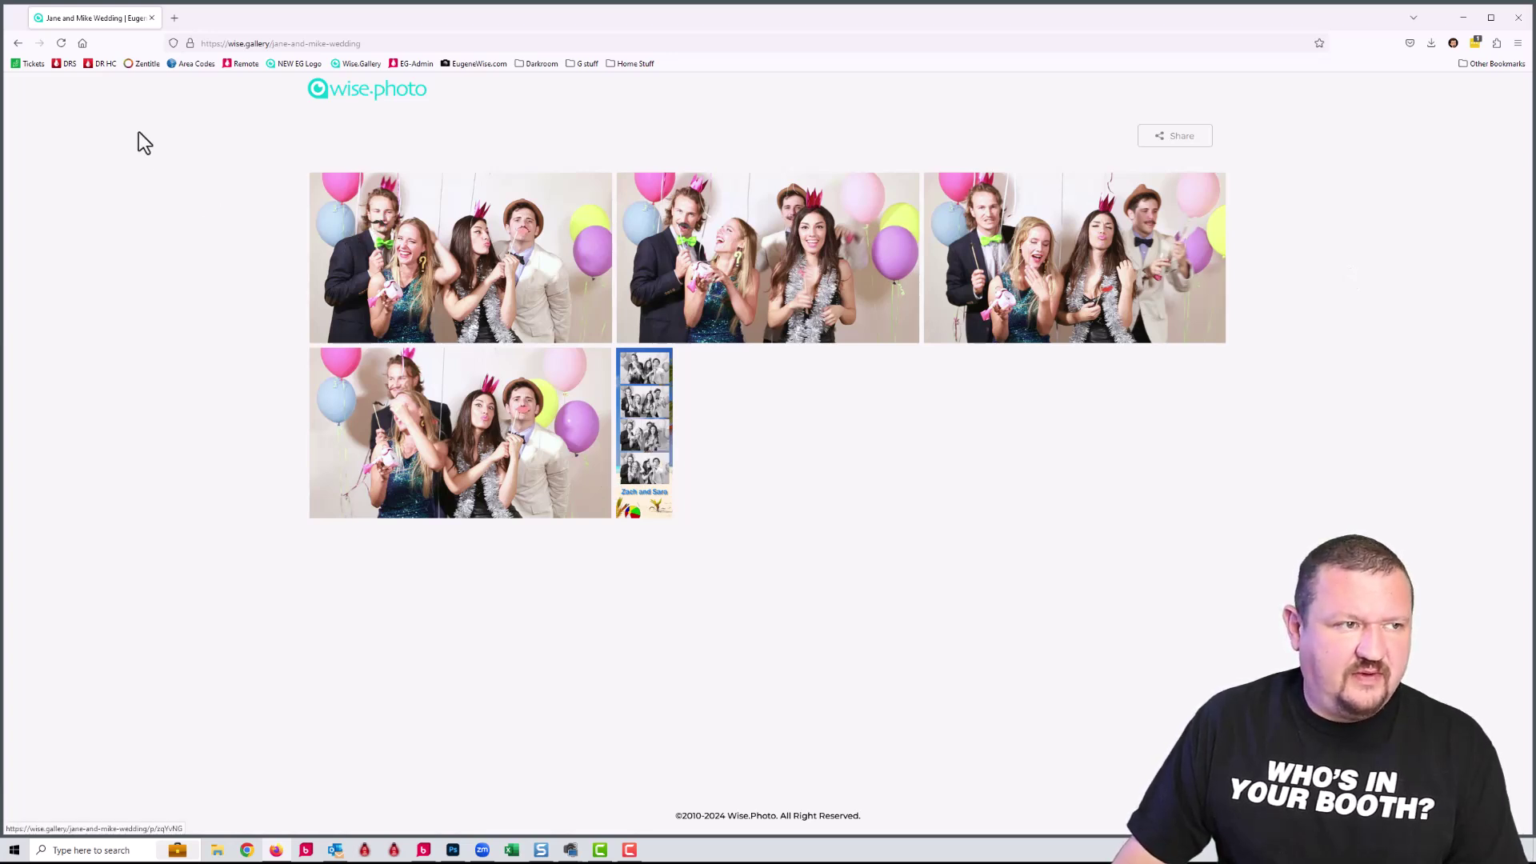
click(63, 44)
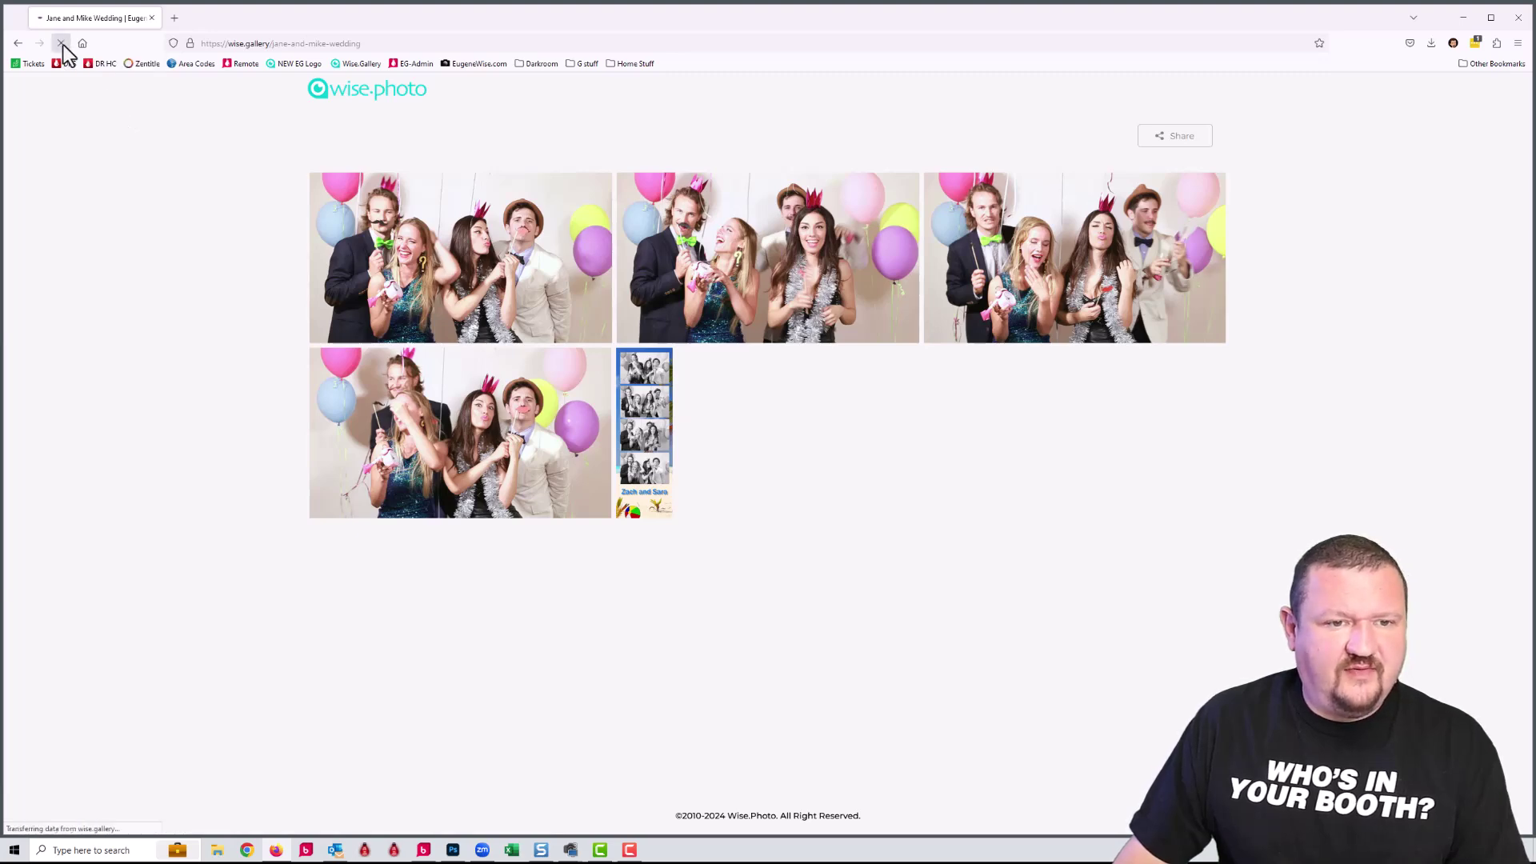